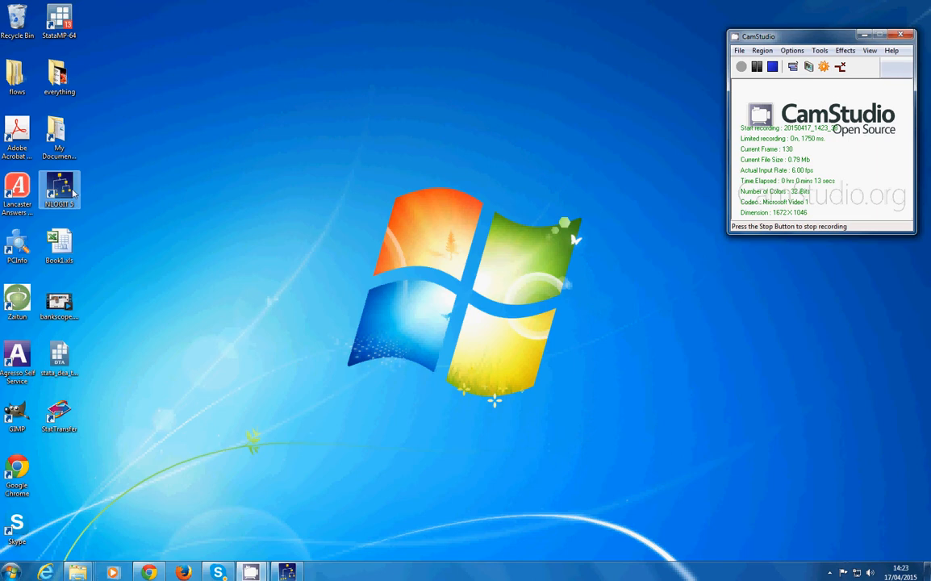
- Review the dmu, labour, machines and sales data in the desktop workbook Book1.xls, closing it when done
click(63, 249)
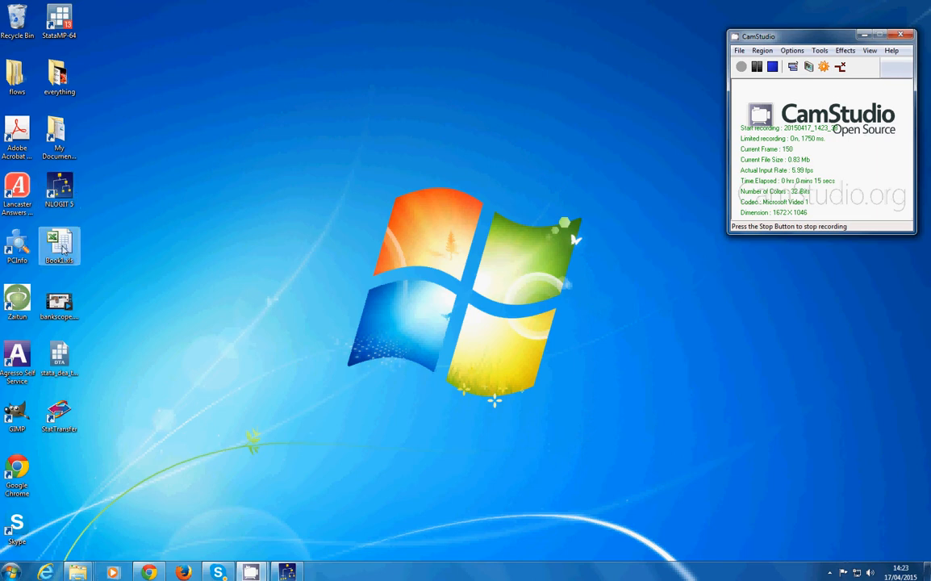
double_click(62, 248)
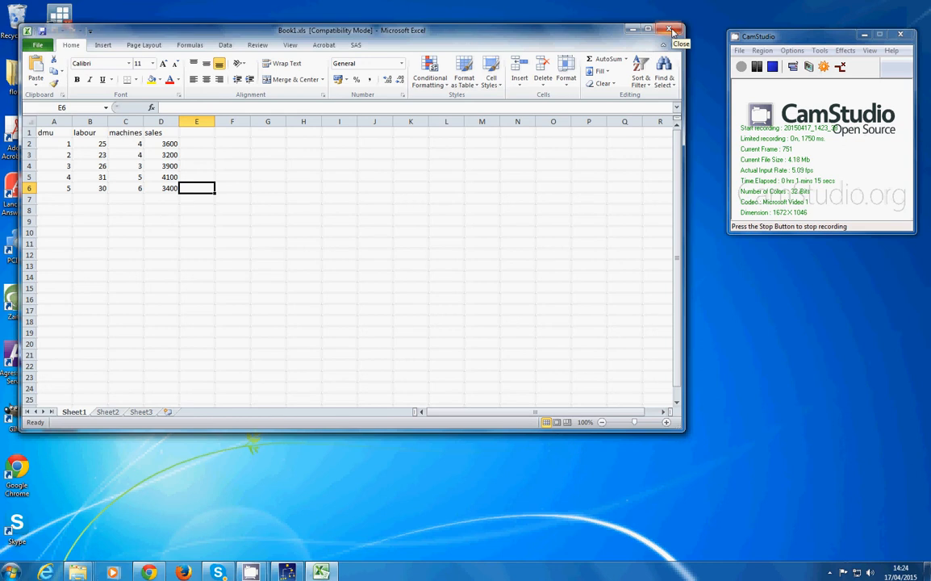
click(668, 30)
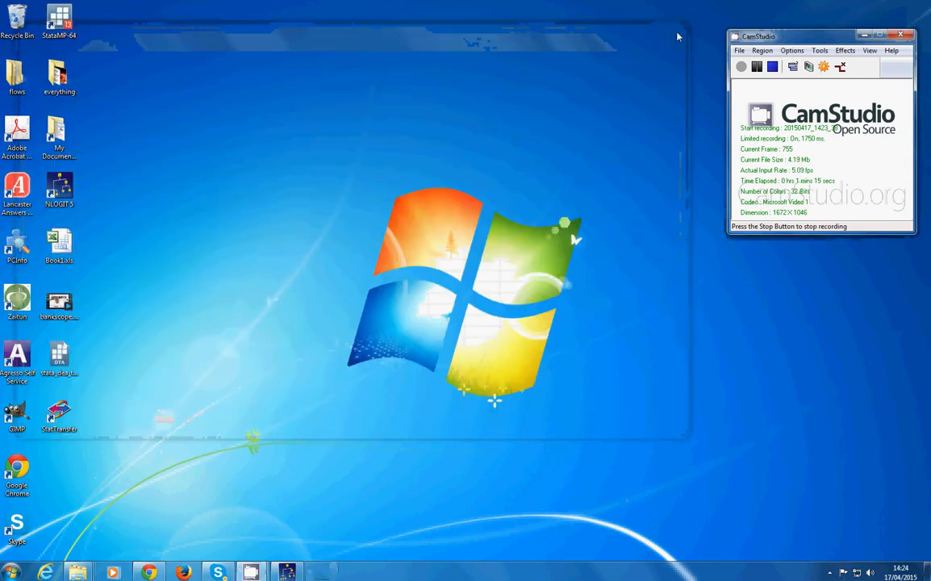
- In Stat/Transfer, set the input file type to Excel and choose Book1.xls from the Desktop as the source
double_click(62, 415)
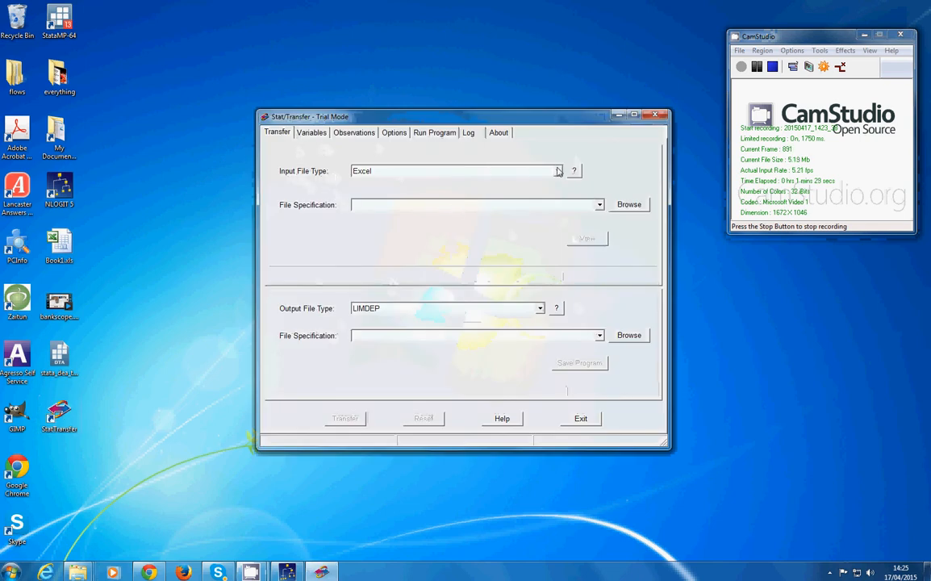
click(505, 171)
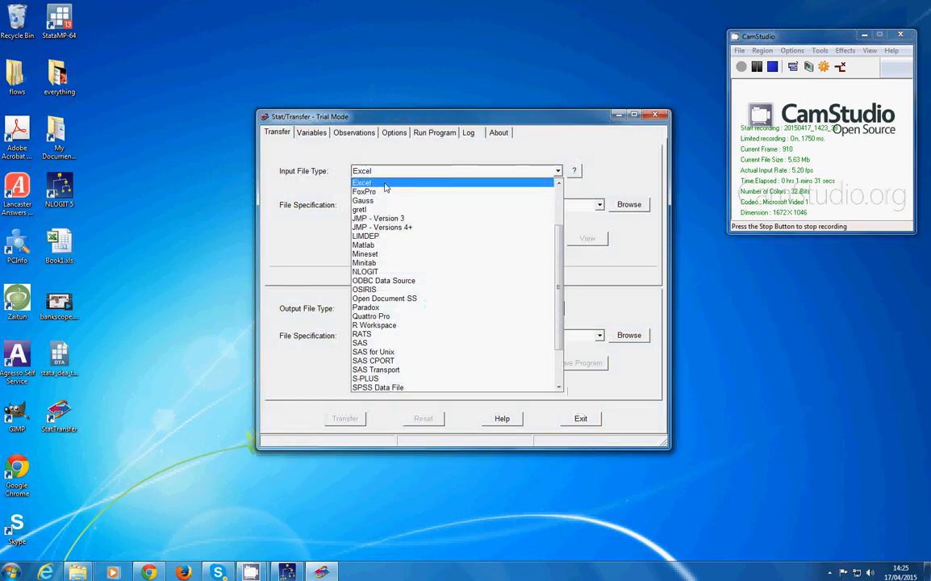
click(395, 182)
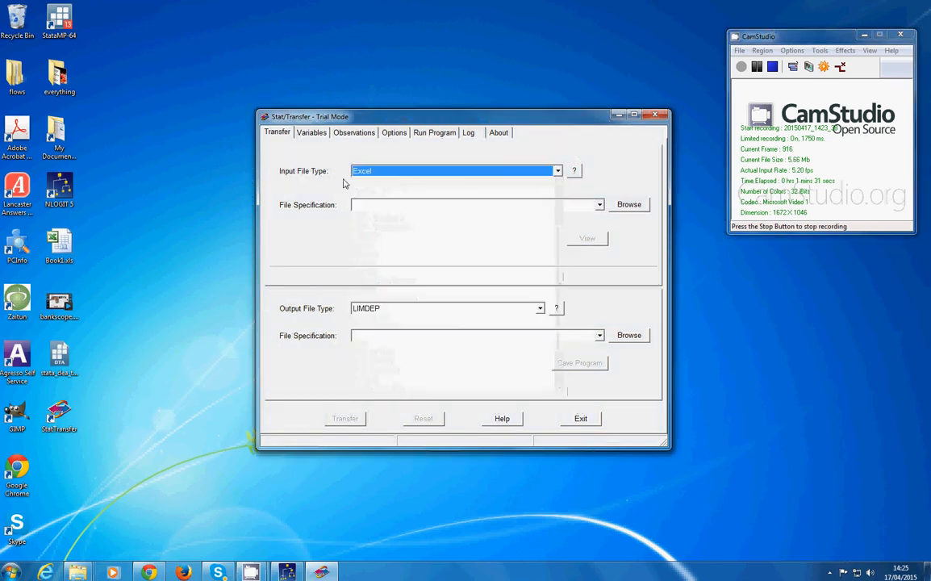
click(628, 204)
click(304, 202)
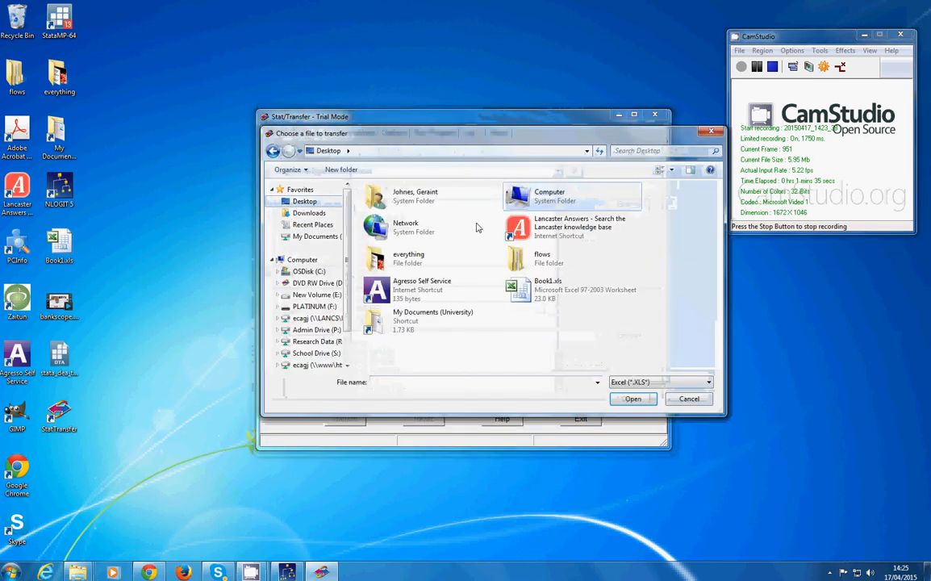
click(532, 295)
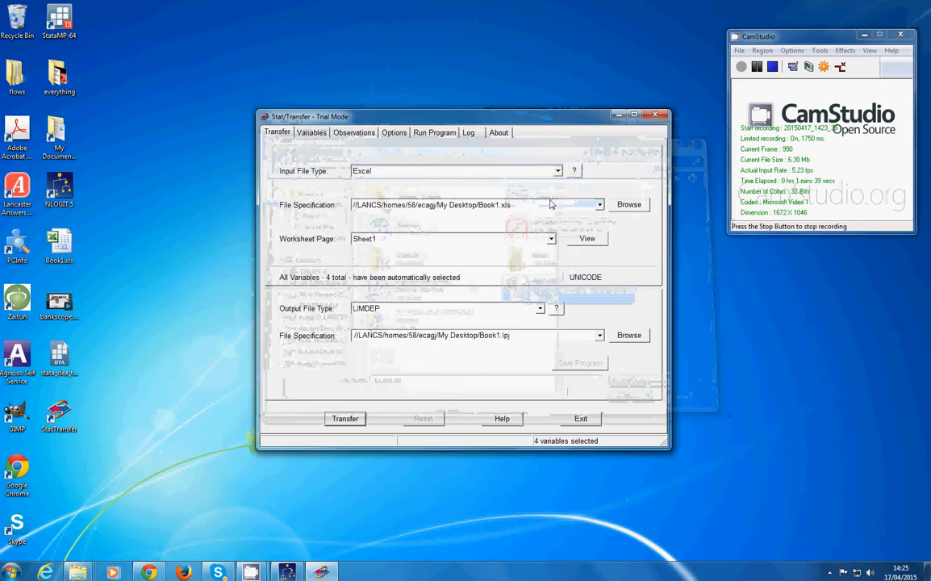
- Transfer the workbook to a LIMDEP output file named Book1.lpj on the desktop and exit Stat/Transfer
click(540, 309)
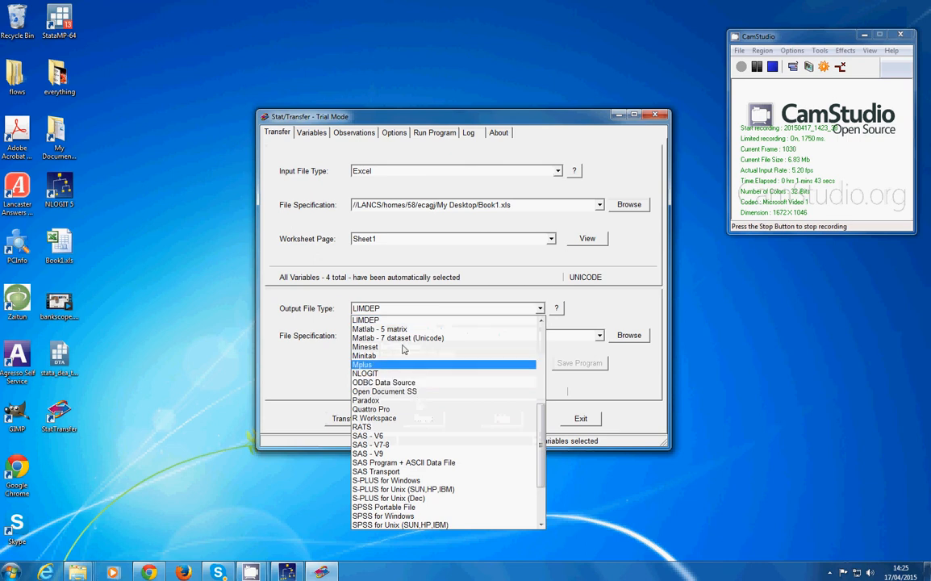
click(376, 322)
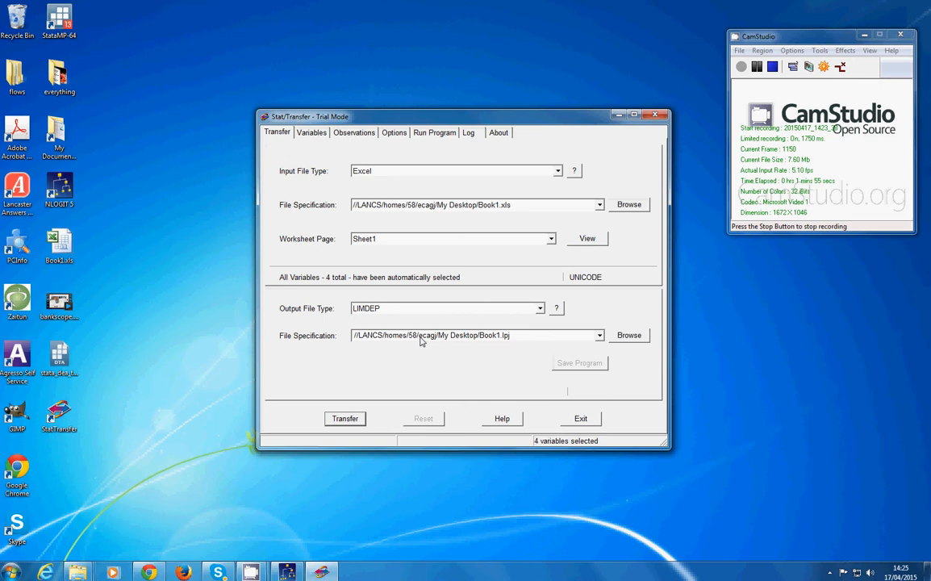
click(345, 419)
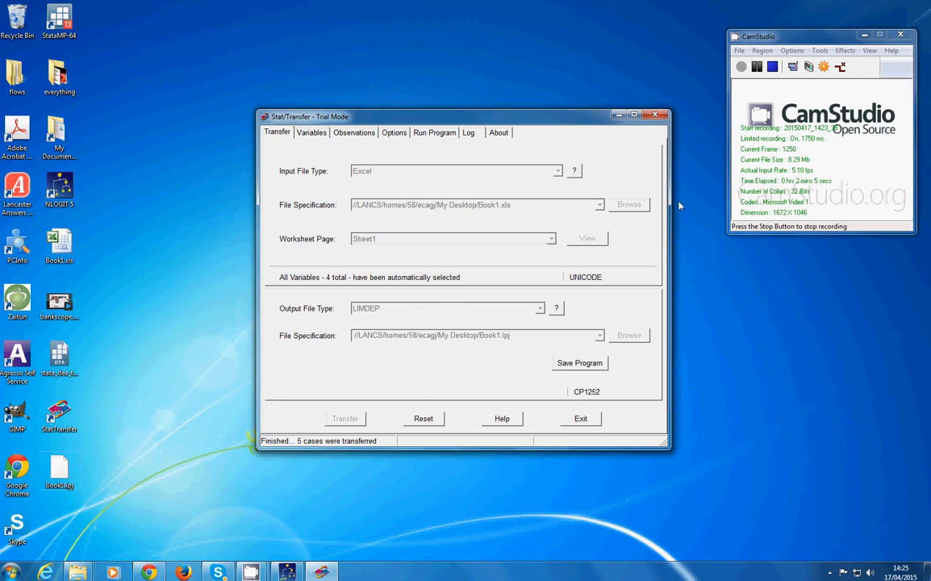
click(581, 419)
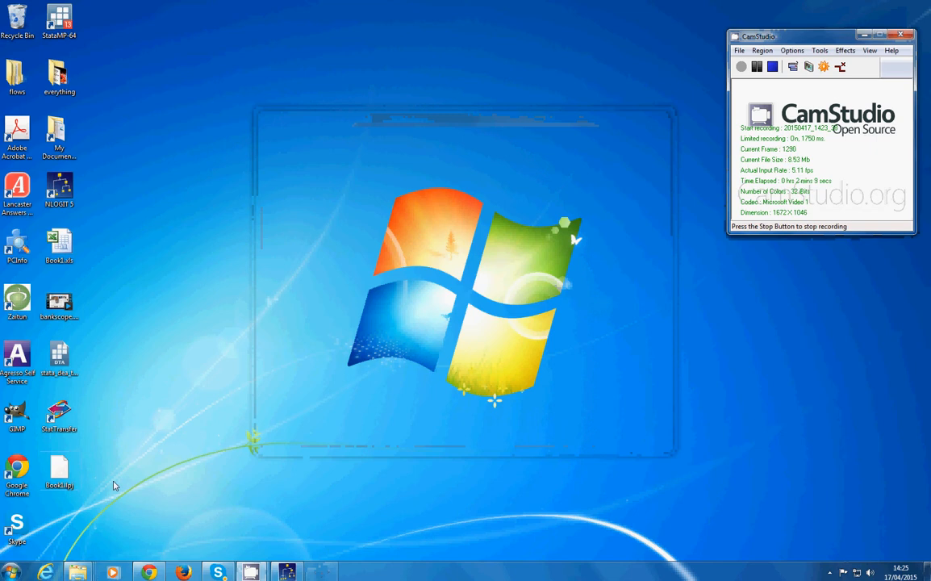
- Switch to NLOGIT 5 and open the Book1.lpj project from the Desktop
double_click(59, 467)
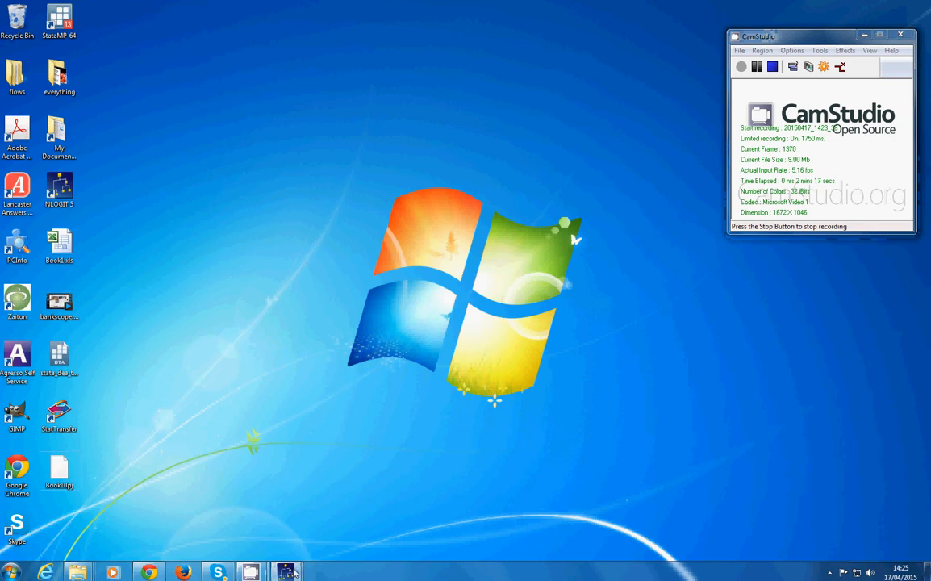
mouse_move(288, 573)
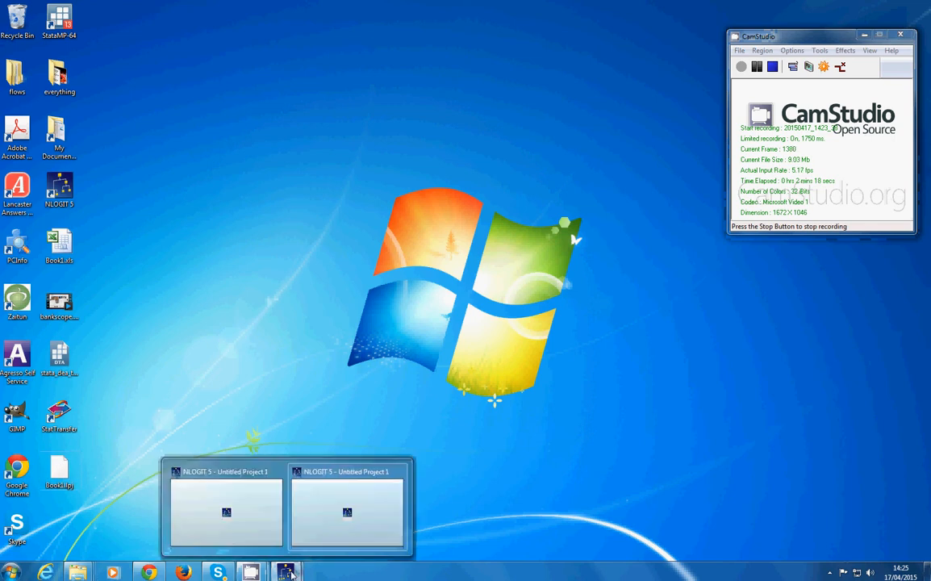
click(253, 490)
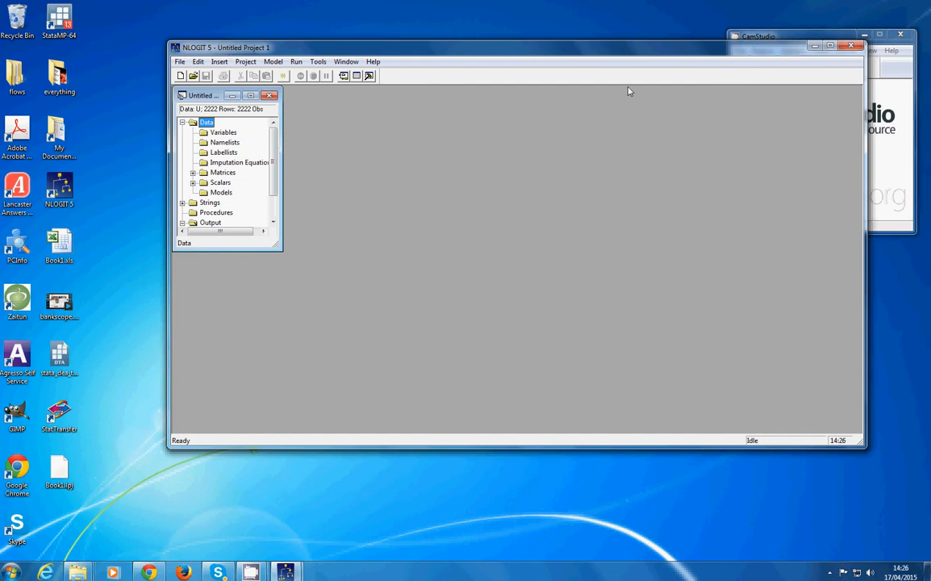
click(180, 63)
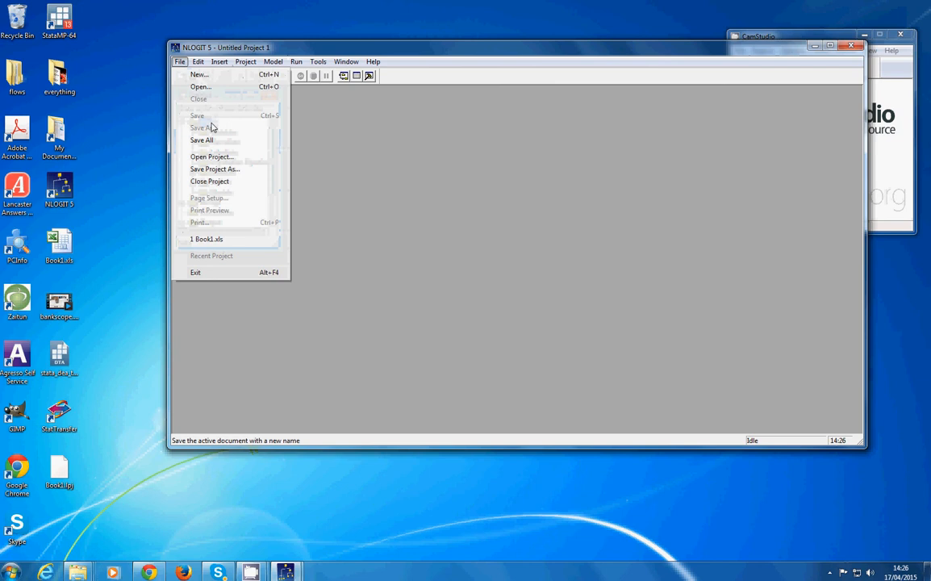
click(201, 87)
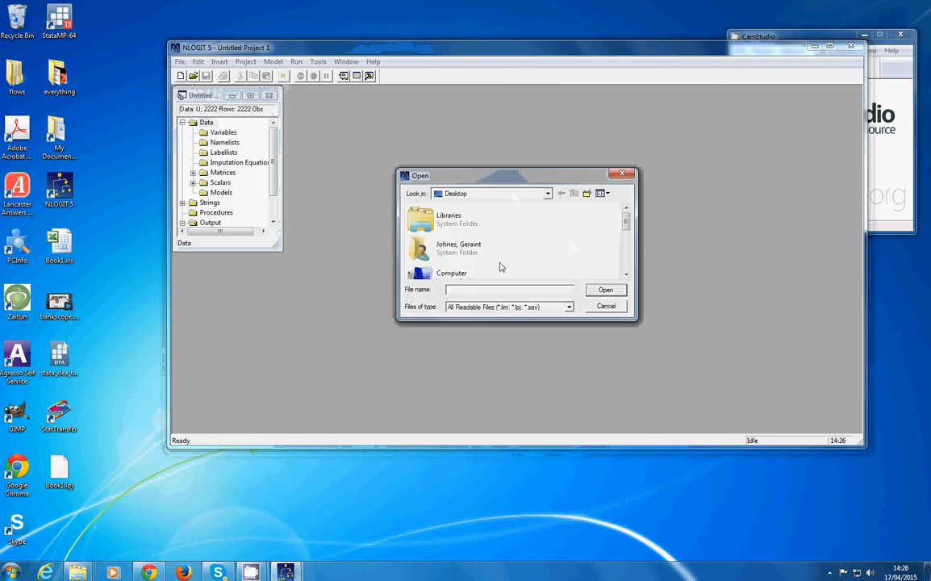
mouse_move(625, 221)
mouse_down()
mouse_move(626, 242)
mouse_move(625, 205)
mouse_up()
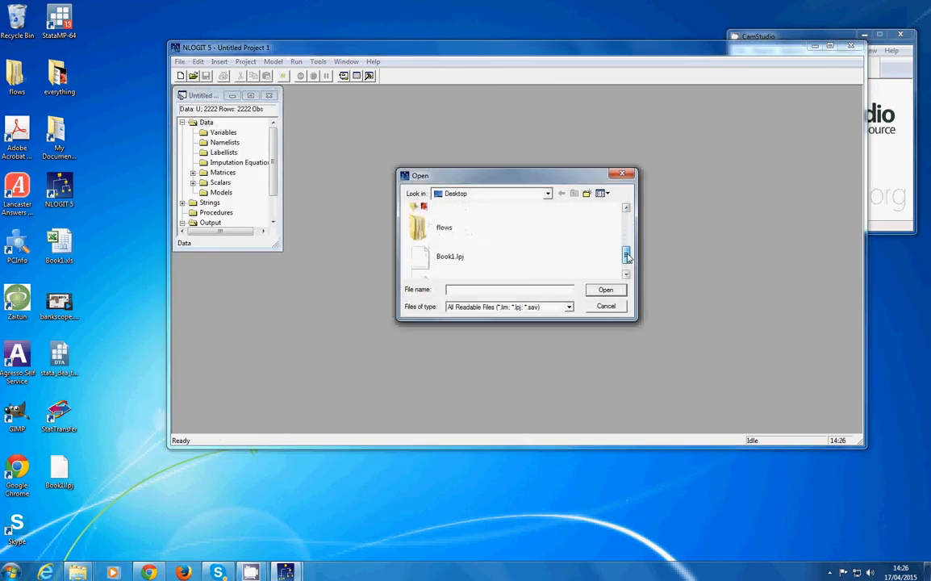
double_click(449, 250)
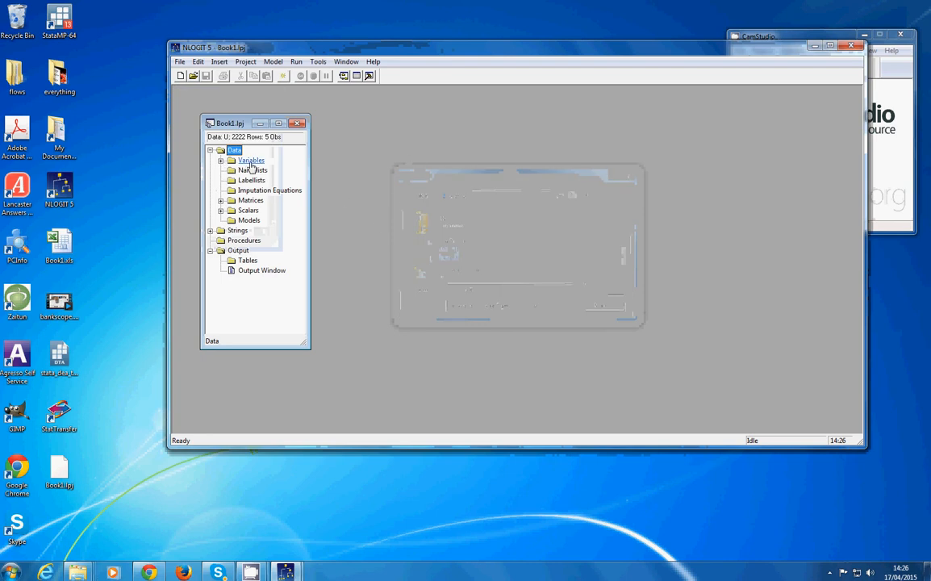
- Examine the project's variable list and check the imported values in the Data Editor, closing the editor when done
click(220, 161)
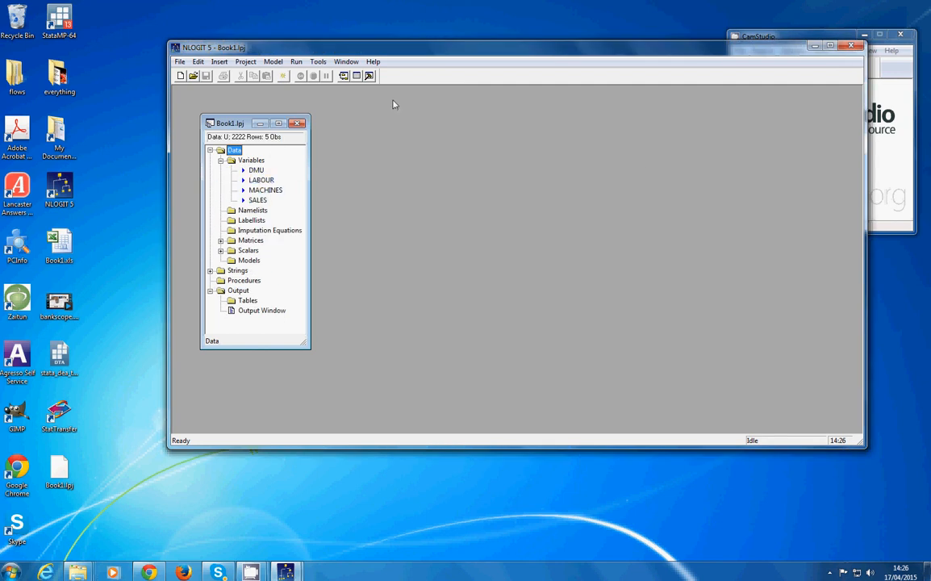
click(239, 63)
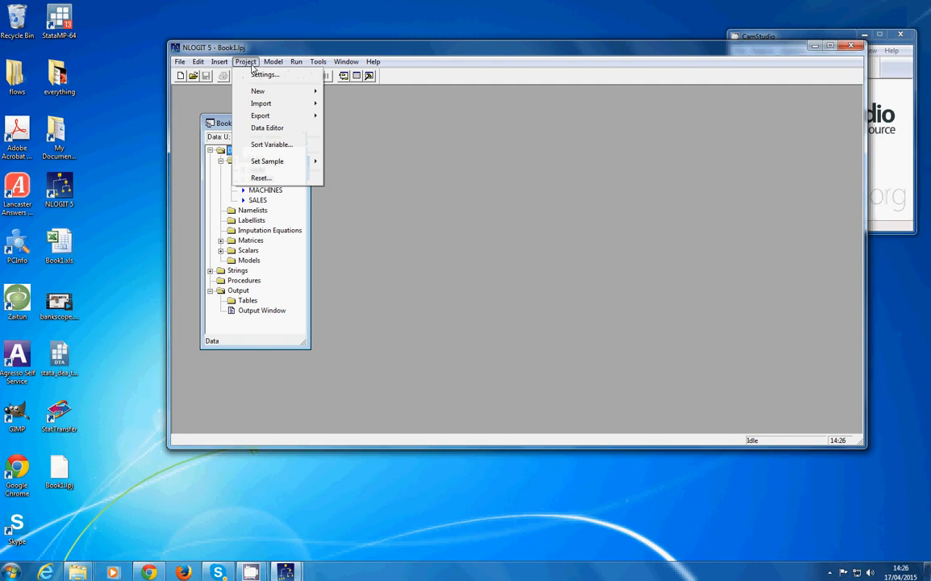
click(265, 129)
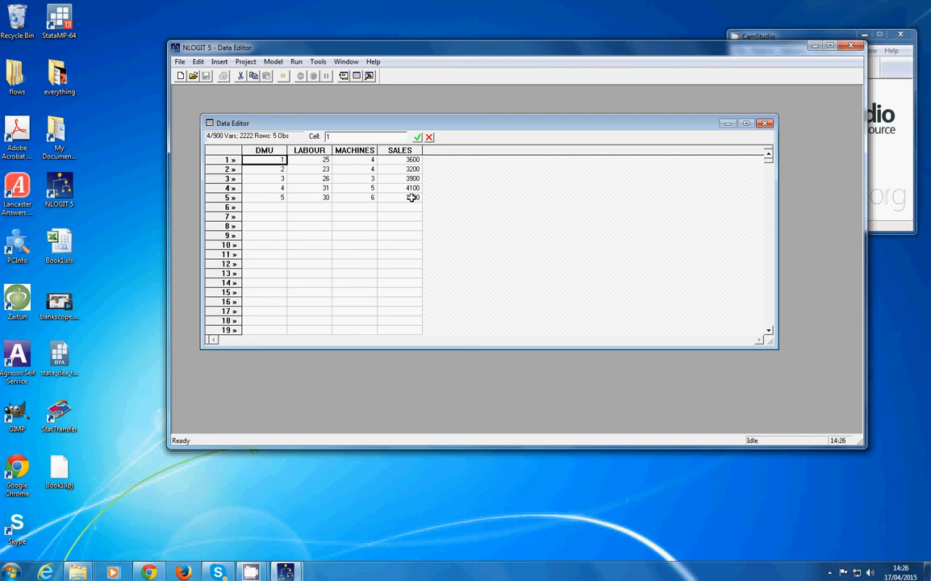
click(766, 124)
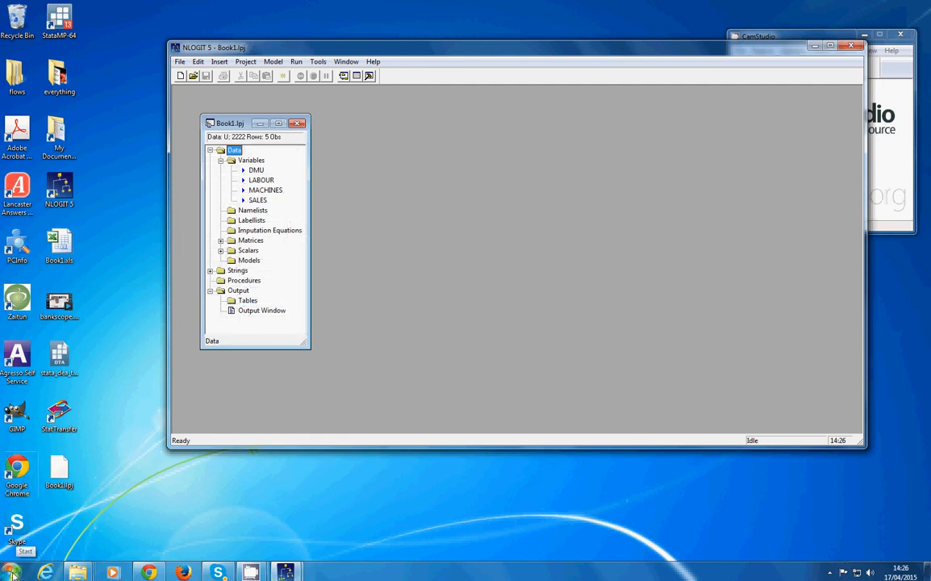
- Start WordPad with a blank document for writing the command file
click(11, 574)
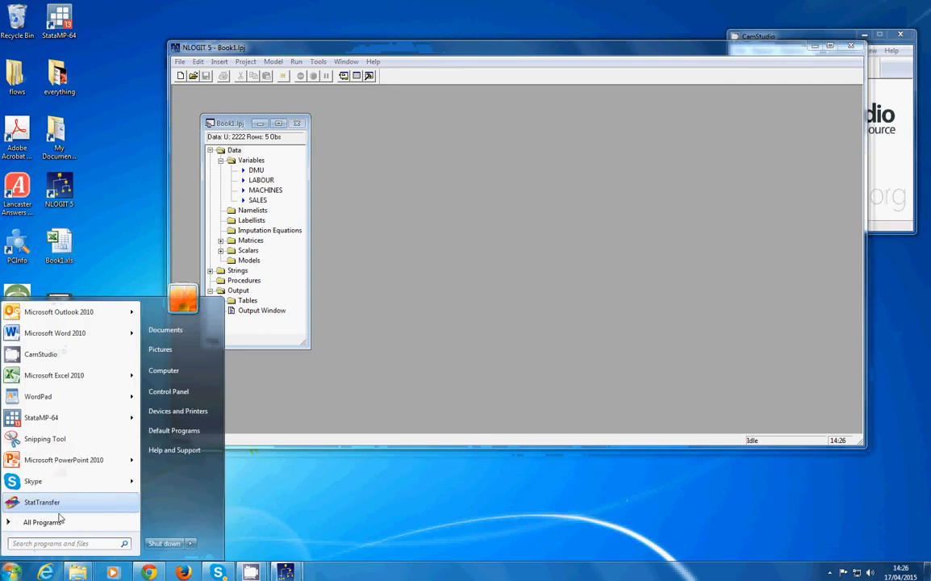
click(36, 522)
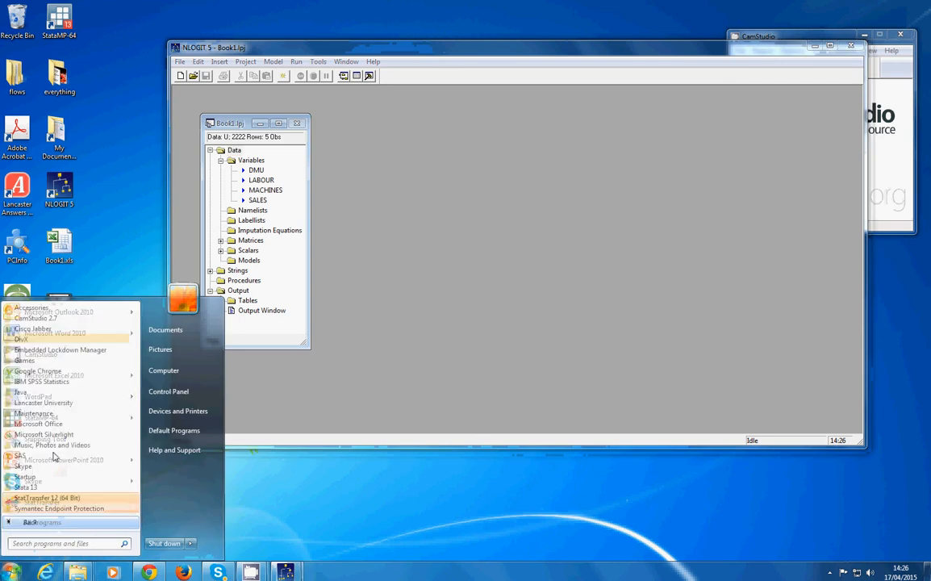
click(42, 311)
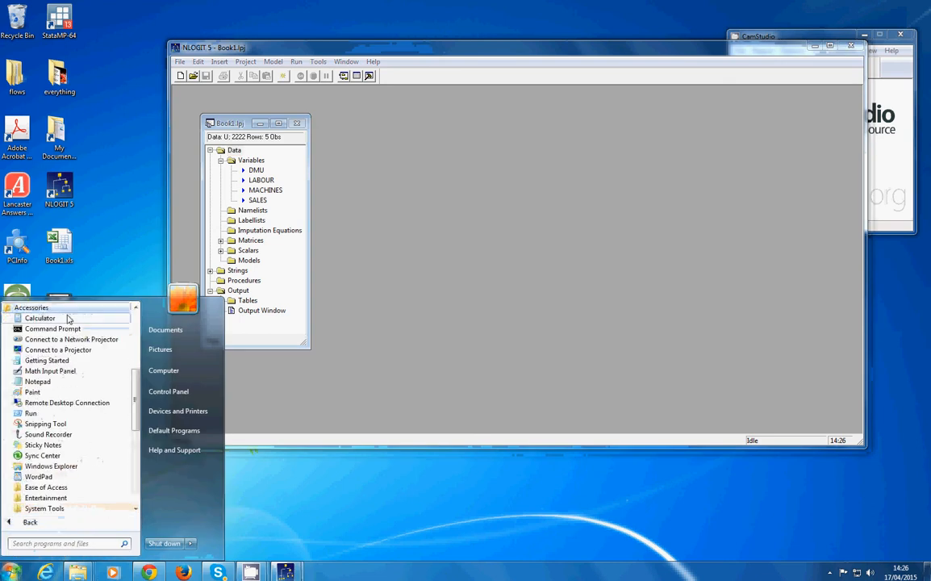
click(42, 478)
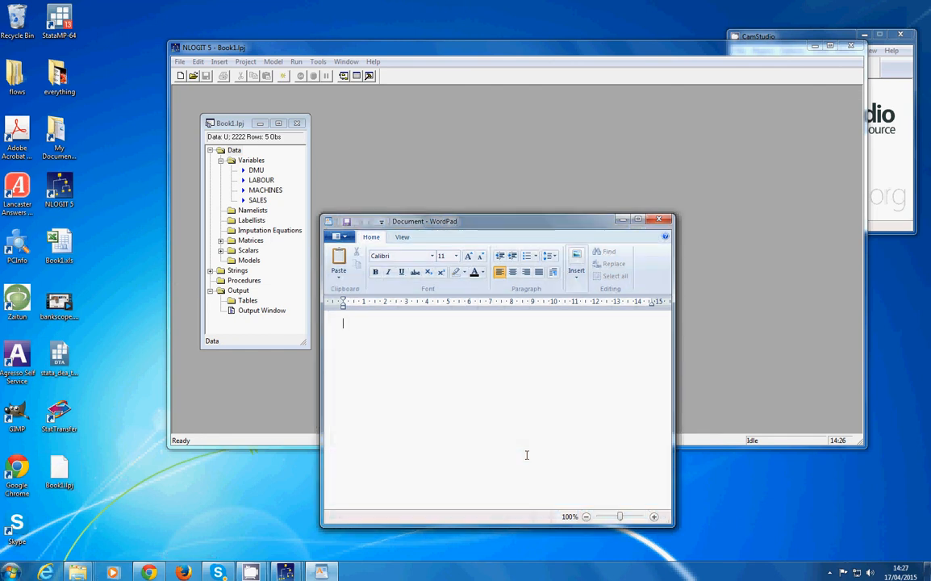
- Write the constant-returns DEA command "frontier;lhs=sales;rhs=labour,machines;crs;list;alg=dea$" as the first line
text(frontier;lh)
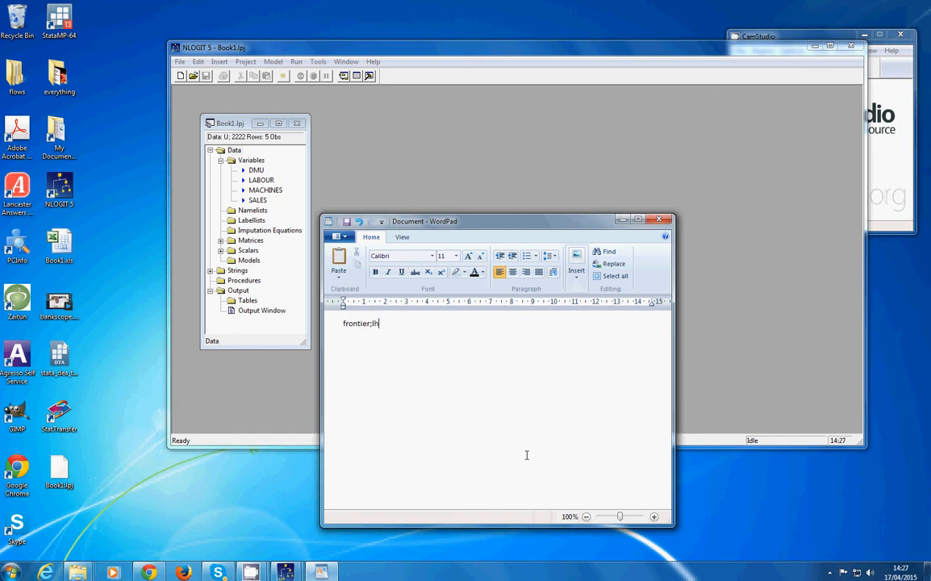
text(s=)
text(sales;)
text(rhs=labour,machines)
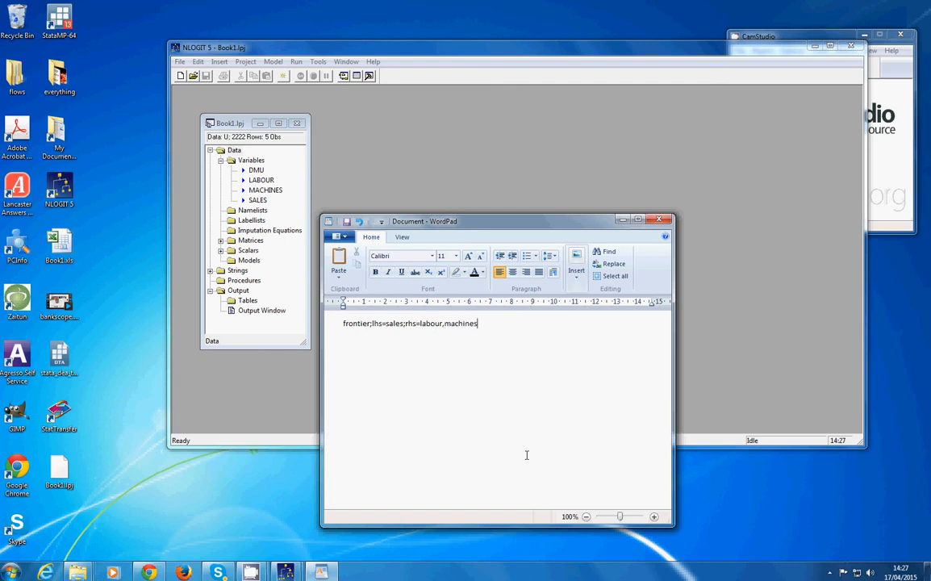
text(;)
text(crs)
text(;)
text(list)
text(;)
text(alg)
text(=)
text(dea)
text(S)
- Add a second command line without the crs option: "frontier;lhs=sales;rhs=labour,machines;list;alg=dea$"
key(Return)
text(frontier;l)
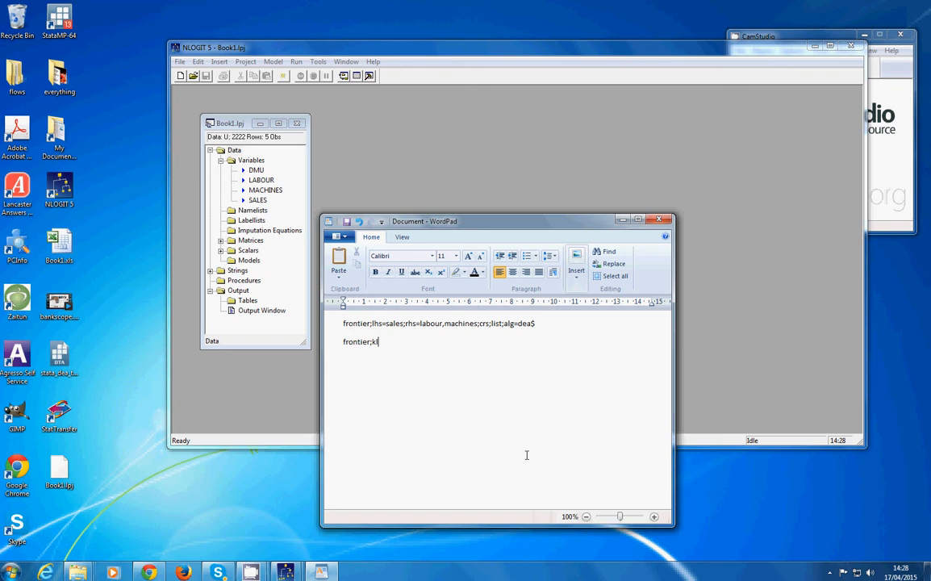
text(hs=sales;rhs=labour,machines)
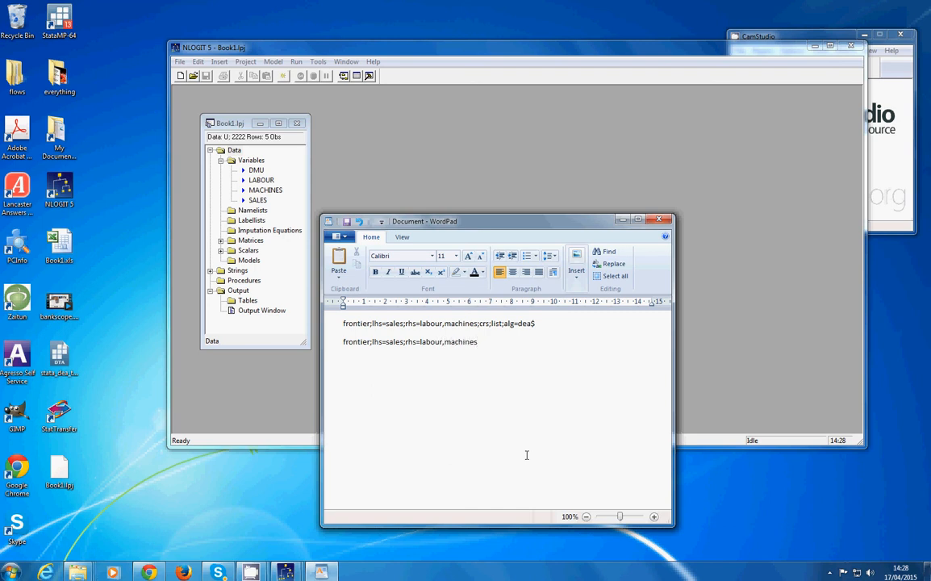
text(;)
text(ist;alg=dea$)
- Save the command document to the Desktop as text-only file dea_example_limdep.lim and close WordPad
click(337, 236)
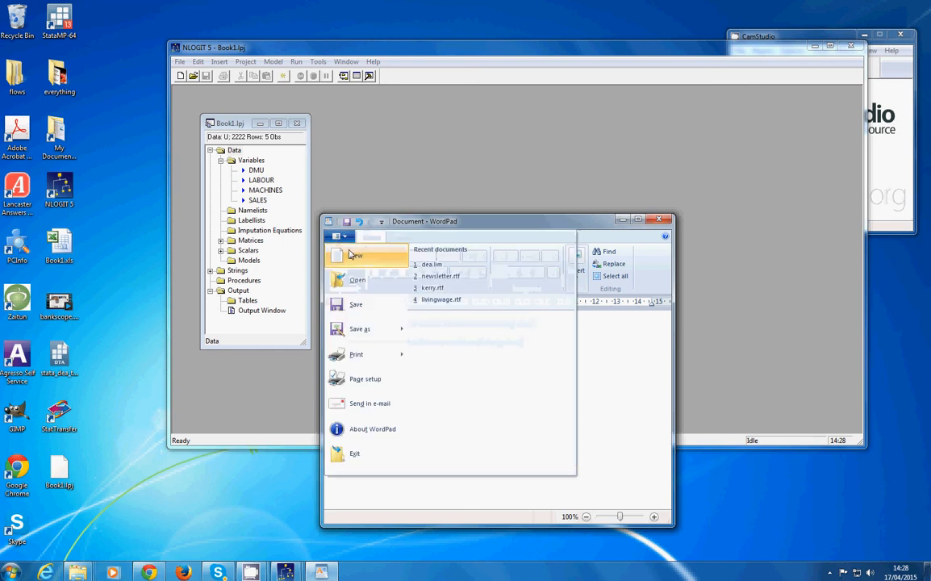
click(360, 328)
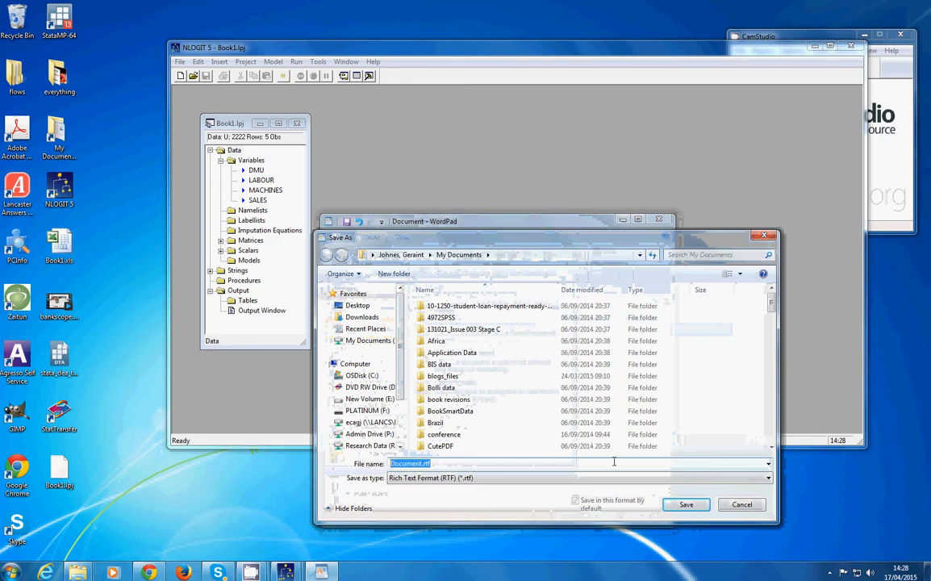
text(dea_exampl)
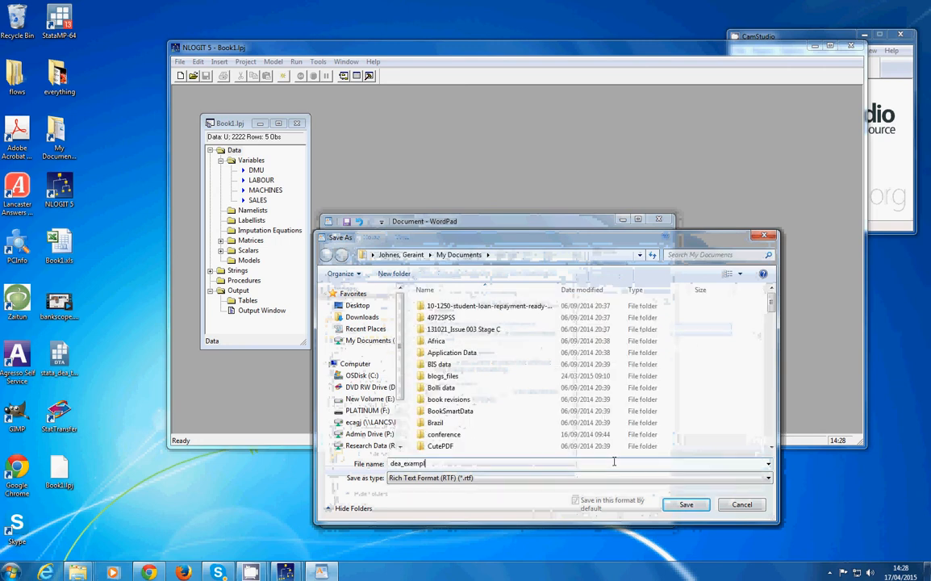
text(e)
text(_)
text(limde)
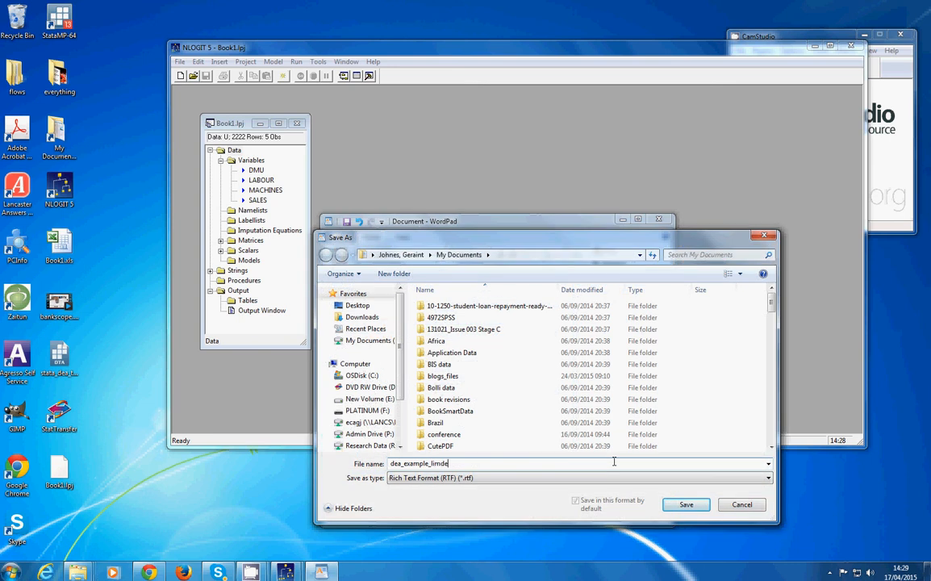
text(p.lim)
click(360, 308)
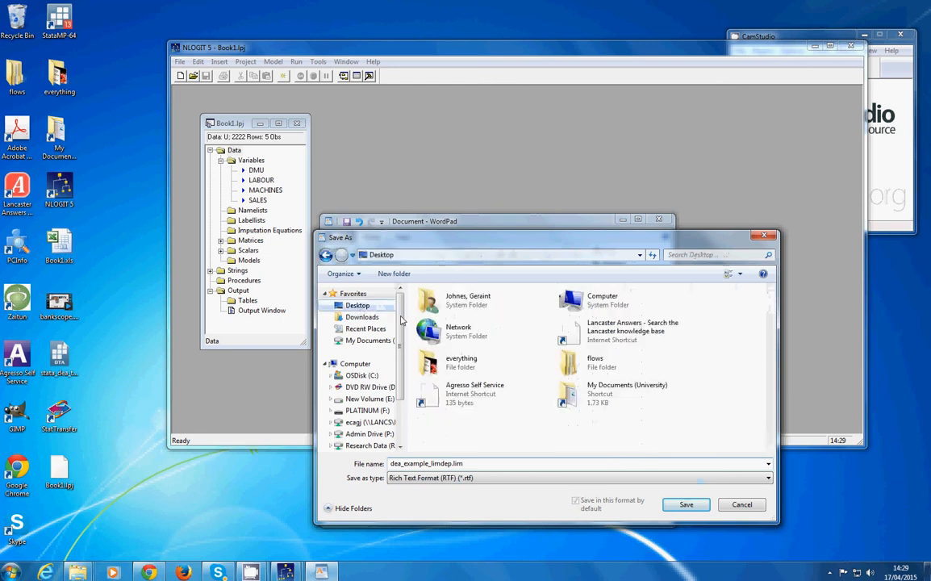
click(683, 505)
click(546, 408)
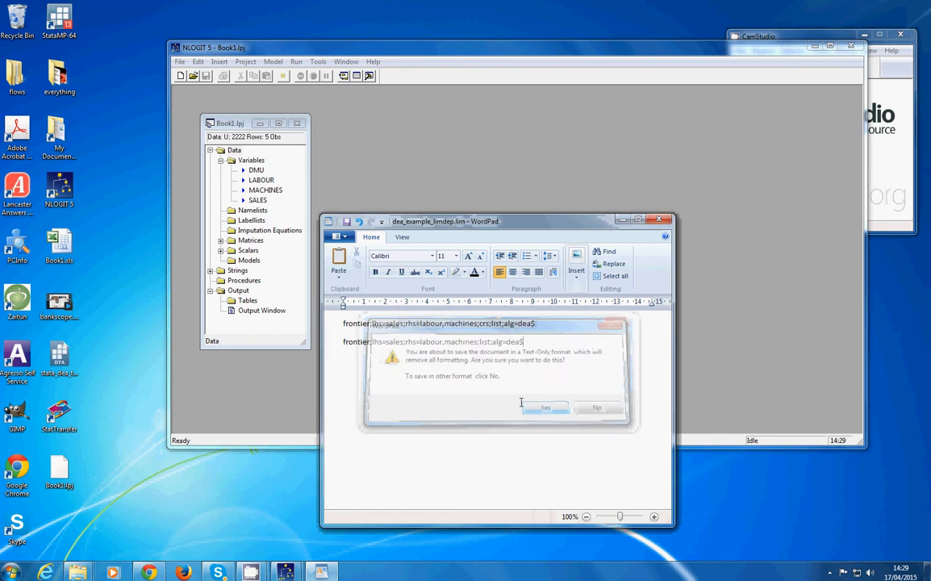
click(658, 219)
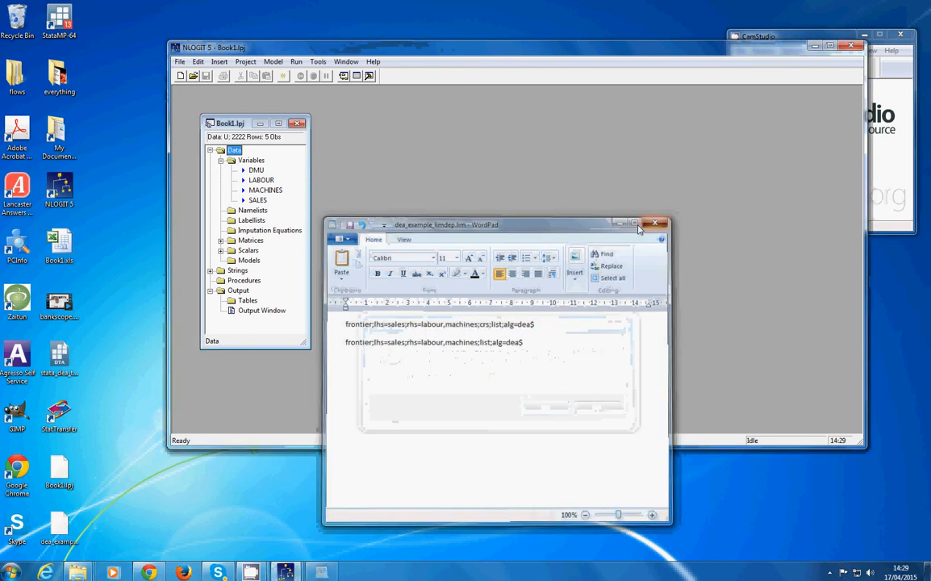
- Open dea_example_limdep.lim from the desktop in NLOGIT and run the whole file
double_click(61, 539)
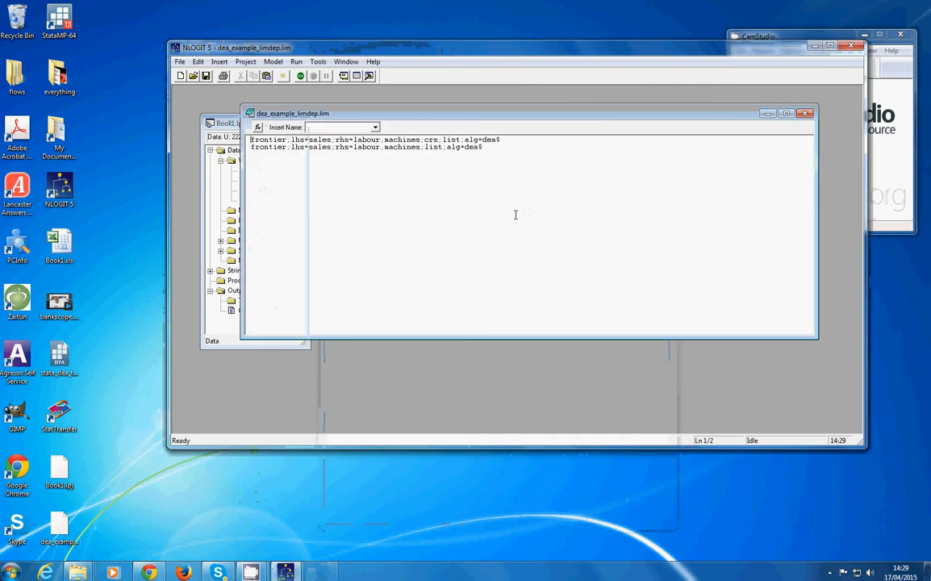
click(296, 63)
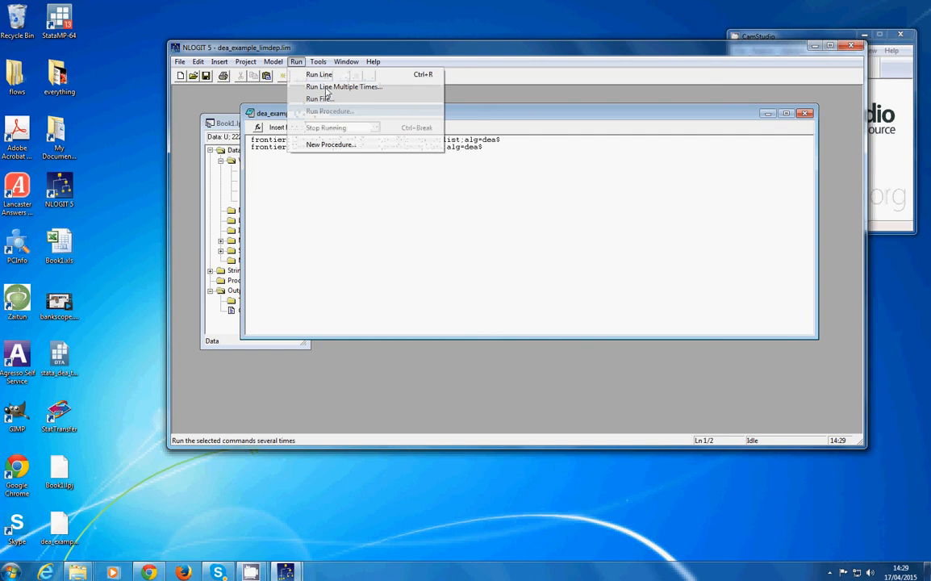
click(321, 99)
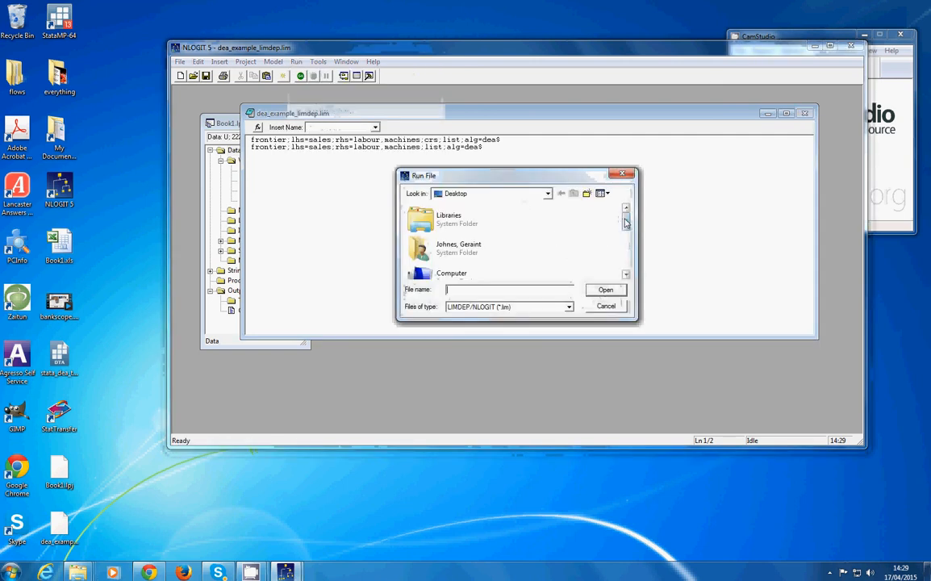
drag(625, 223, 624, 260)
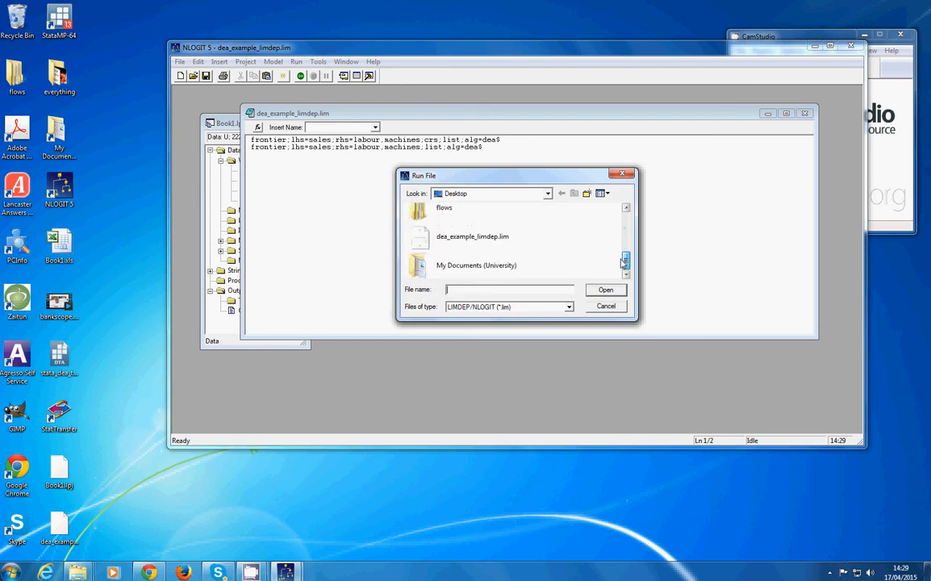
click(439, 230)
click(604, 290)
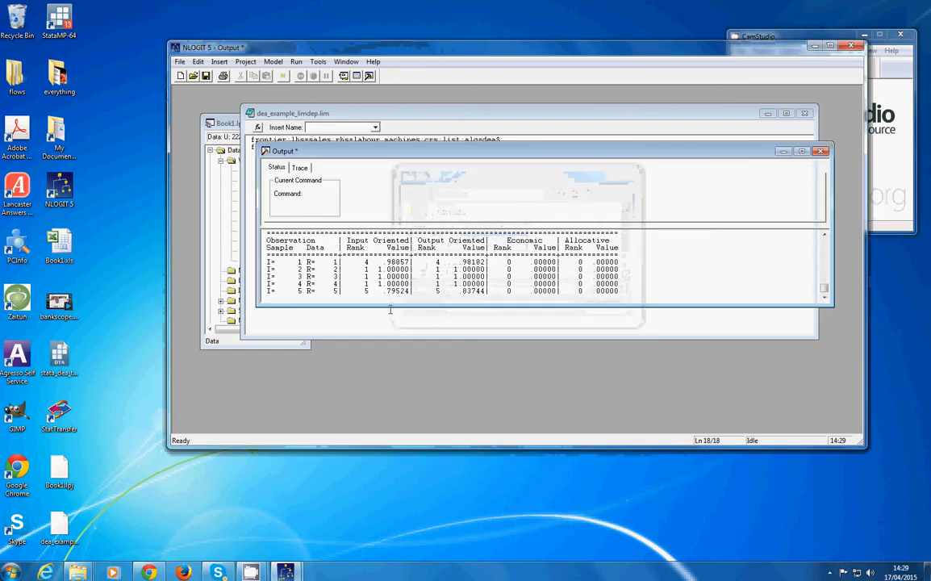
- Enlarge the output window and examine the DEA efficiency results for the constant-returns and variable-returns models from the beginning
drag(390, 301, 391, 412)
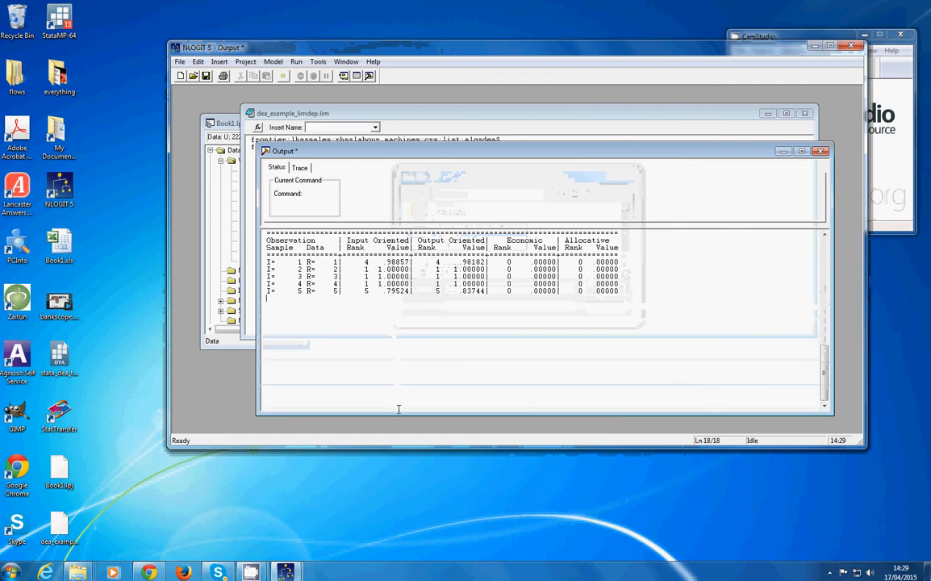
drag(826, 372, 826, 259)
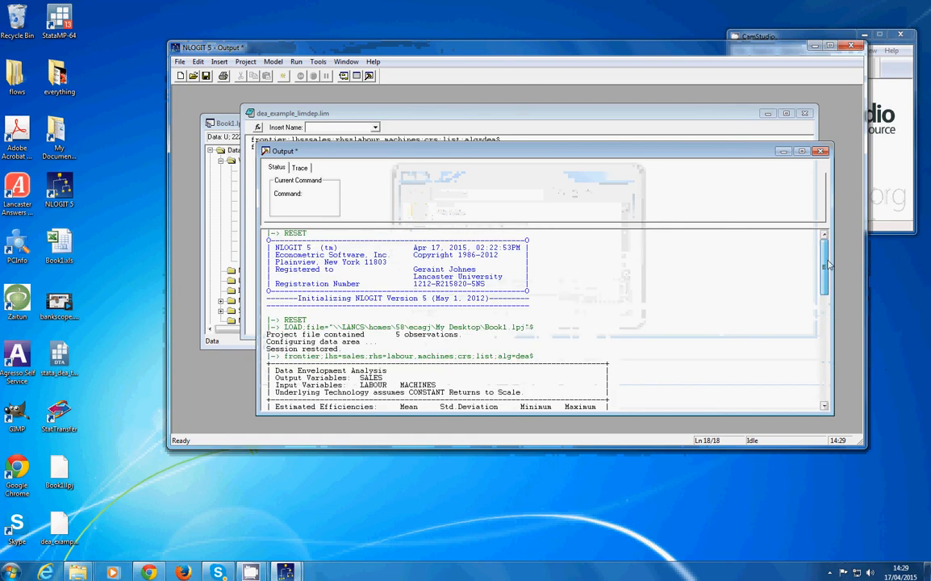
scroll(414, 340, down, 3)
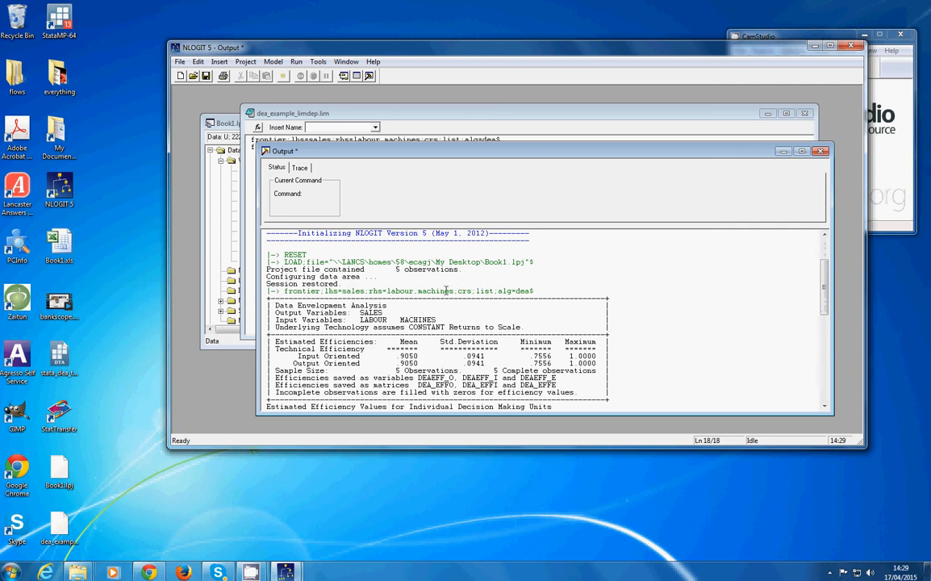
scroll(465, 323, down, 1)
scroll(465, 322, down, 3)
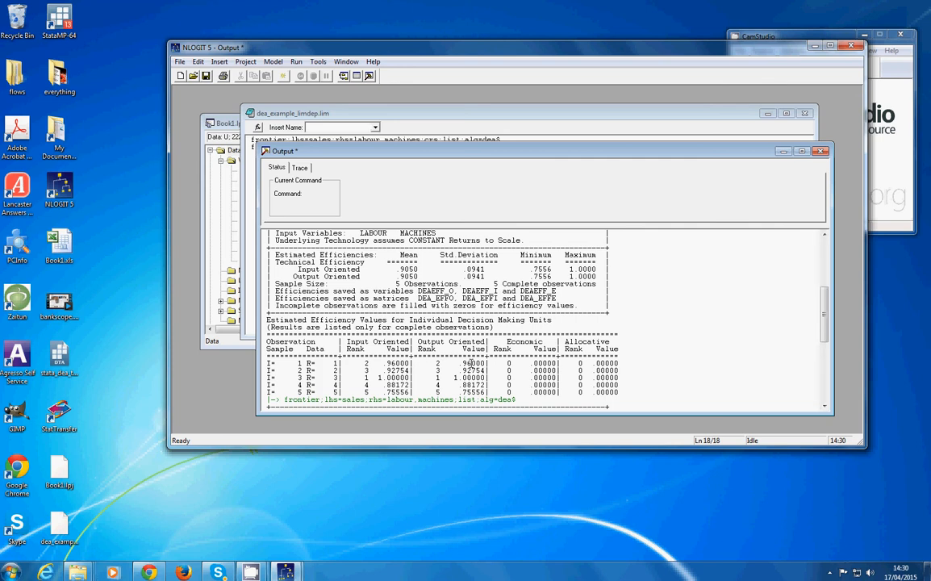
scroll(473, 364, down, 4)
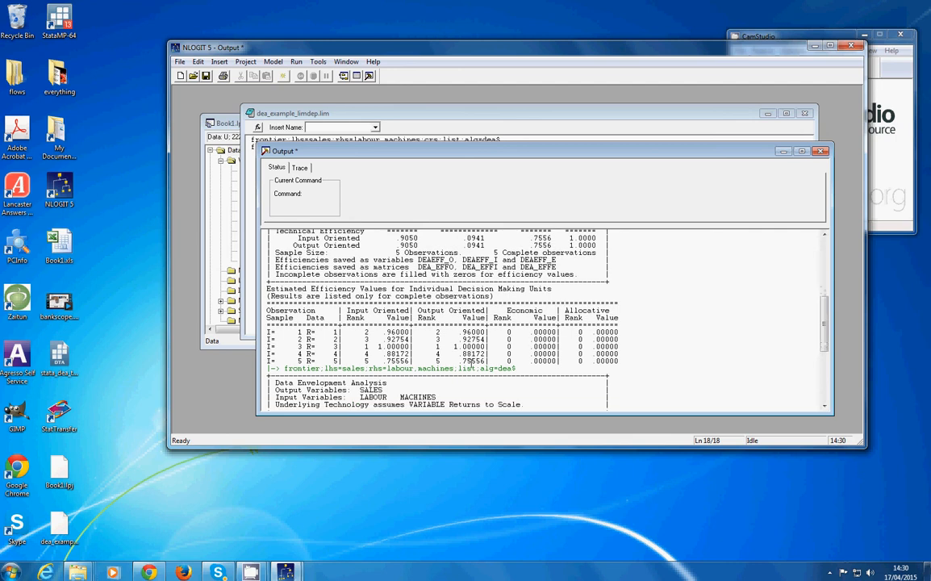
scroll(472, 363, down, 2)
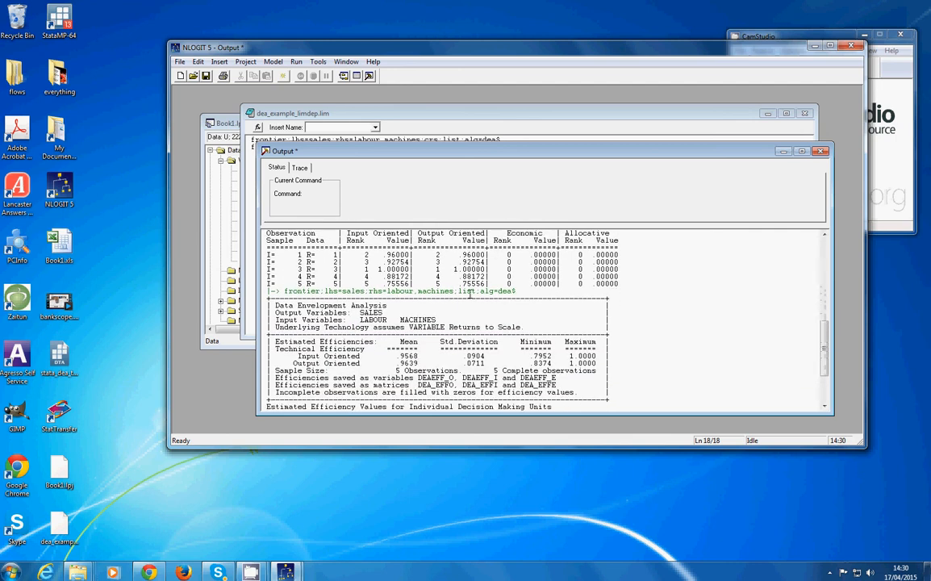
scroll(485, 311, down, 4)
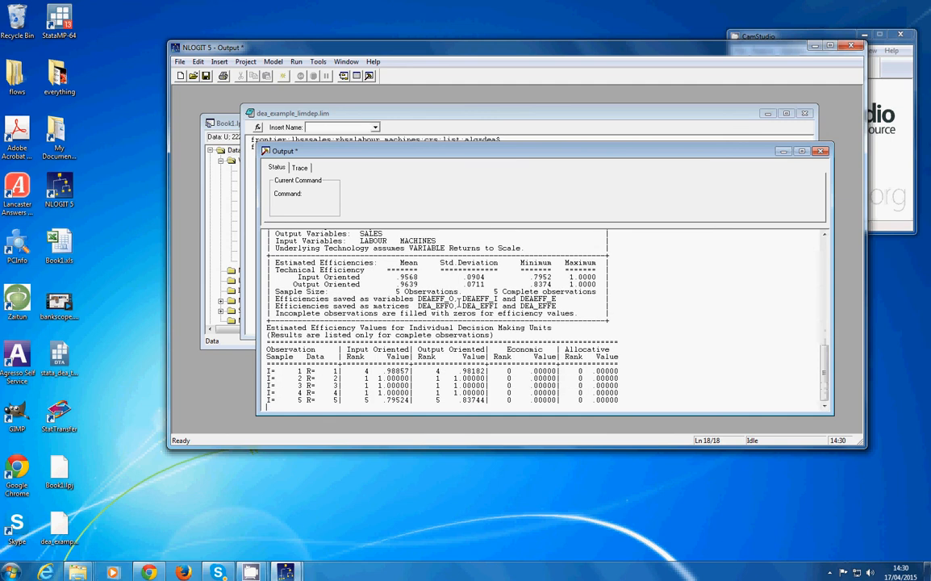